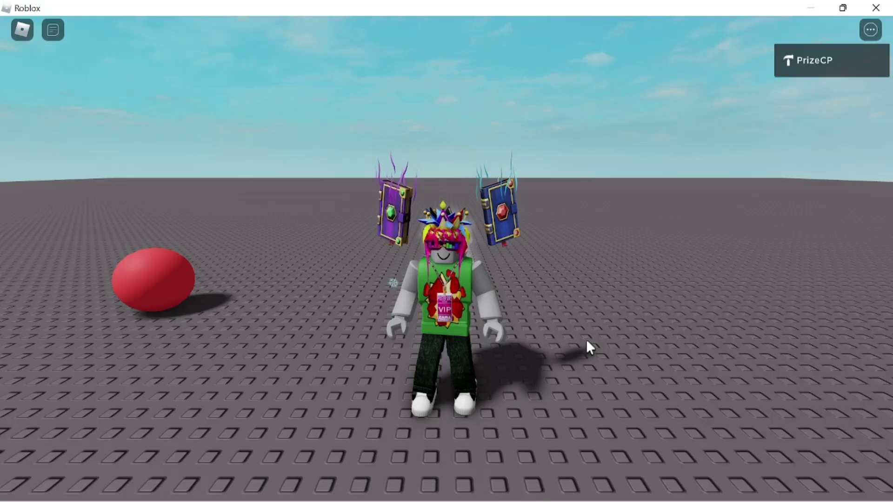
- Walk the avatar in all directions across the baseplate with the camera zoomed out and tilted downward
key("w")
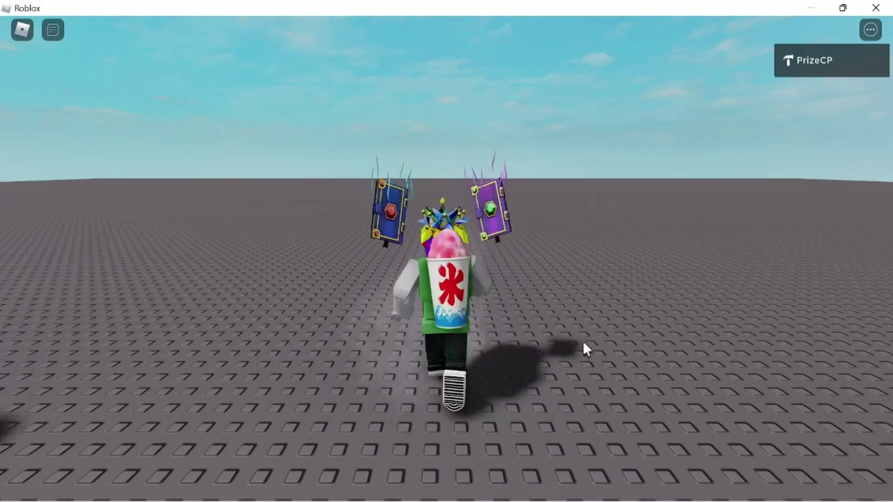
scroll(560, 298, "down", 3)
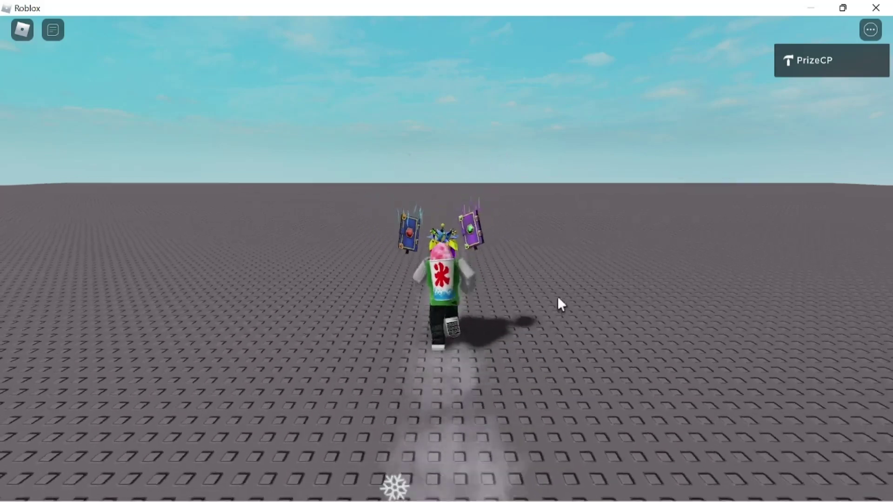
right_click(559, 291)
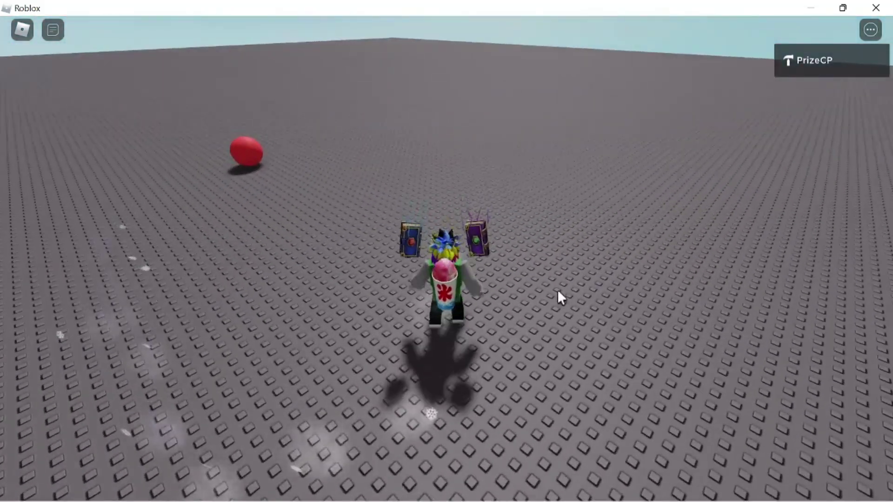
key("s")
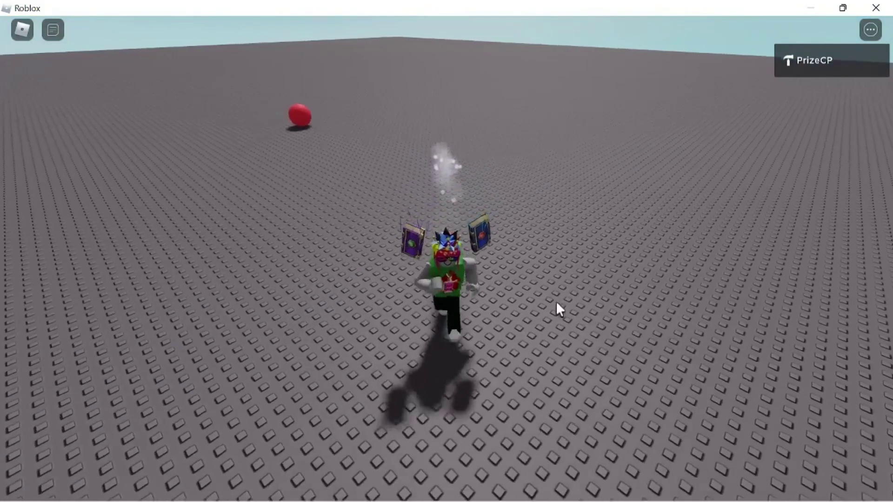
key("a")
key("d")
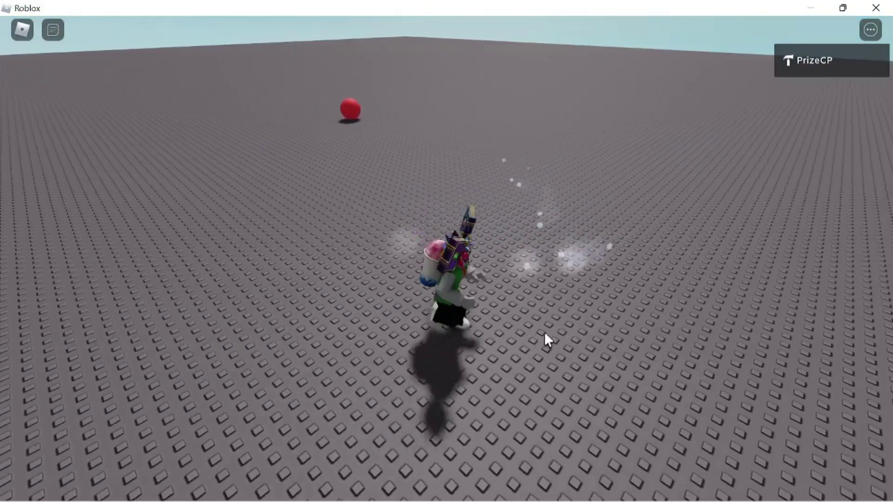
key("w")
key("s")
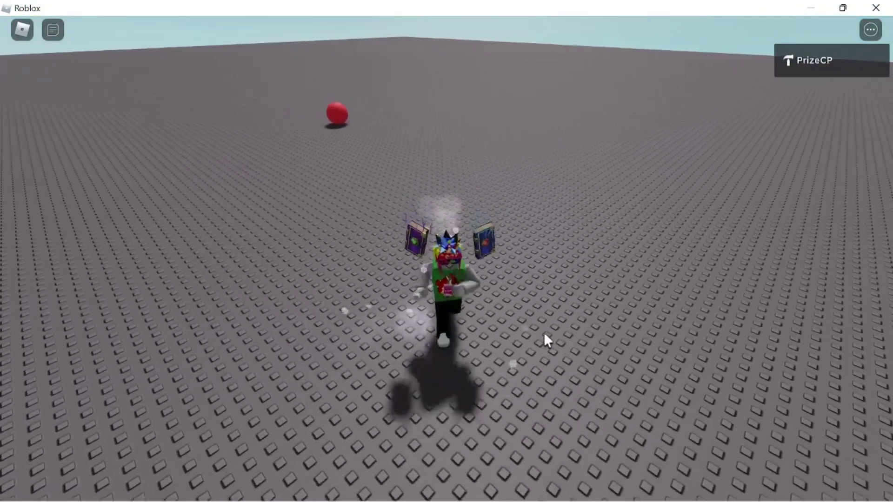
key("a")
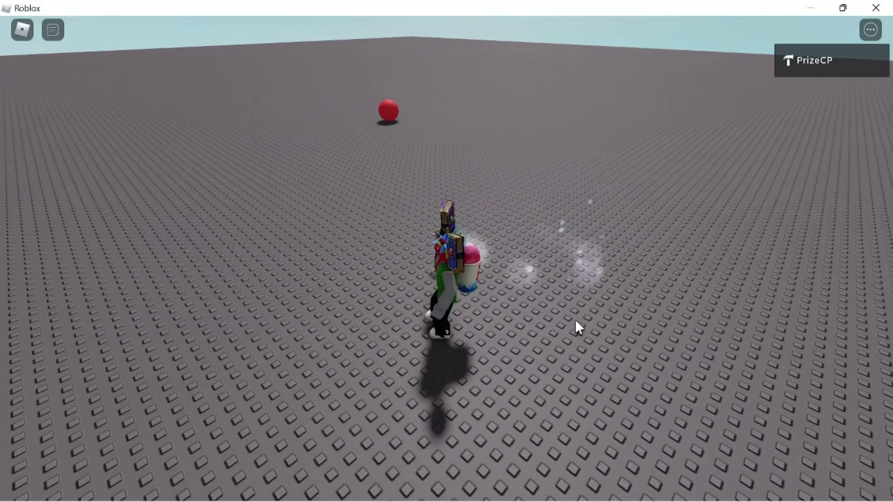
- Run the avatar across the baseplate to the red ball and jump onto it
key("w")
key("w")
key("w")
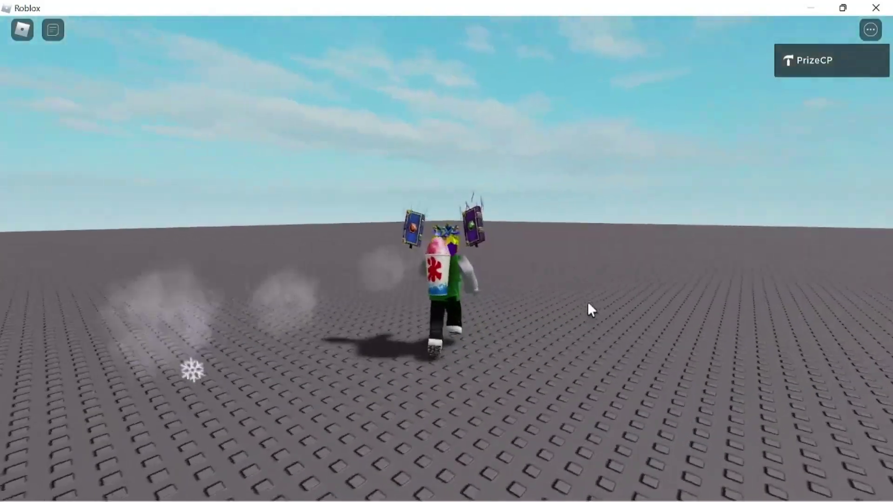
key("w")
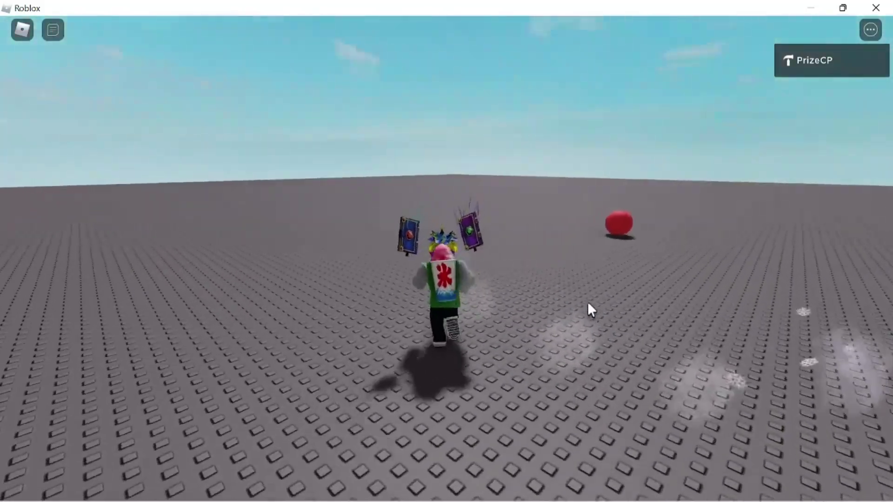
key("w")
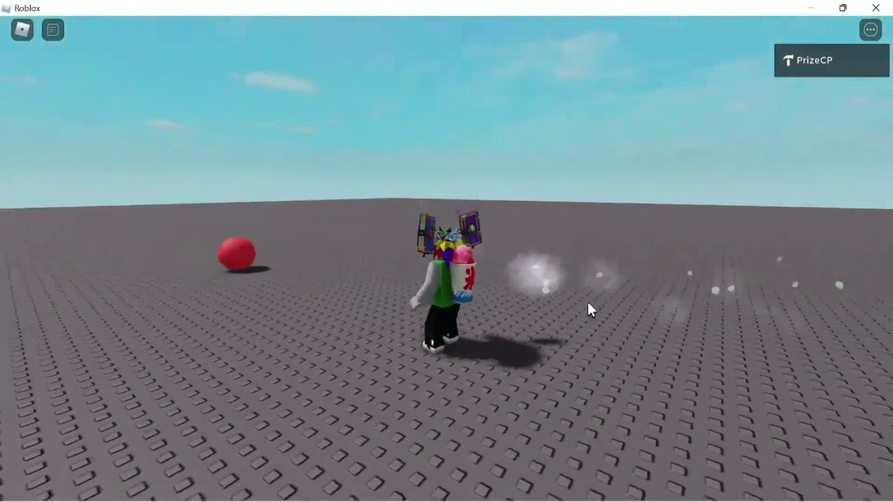
key("w")
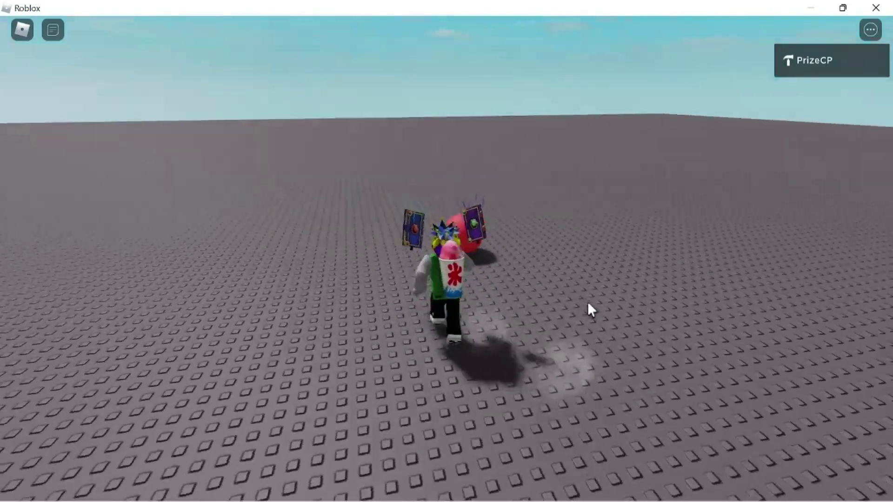
key("space")
key("d")
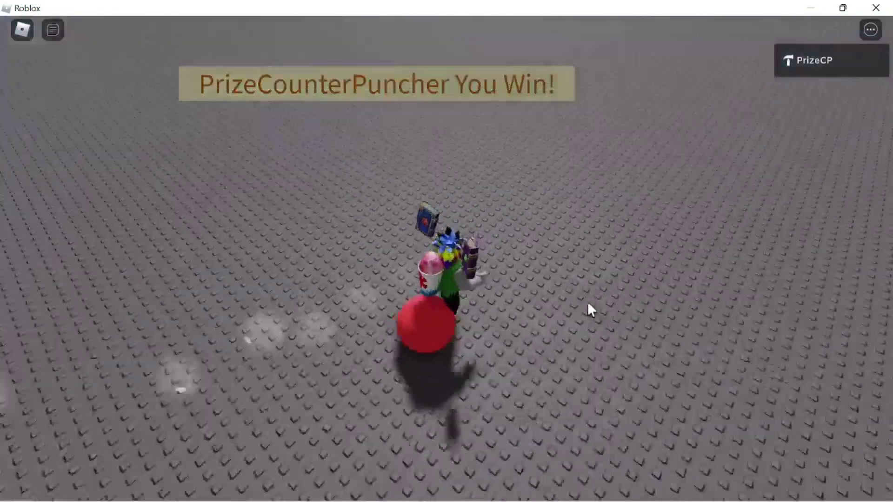
- Move the avatar off the red ball and walk it around the ball while turning the camera
key("s")
key("a")
key("w")
key("w")
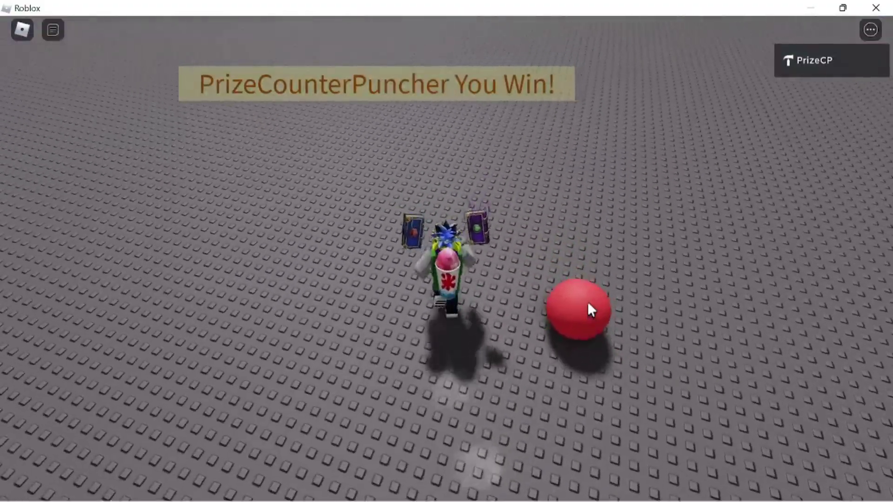
key("d")
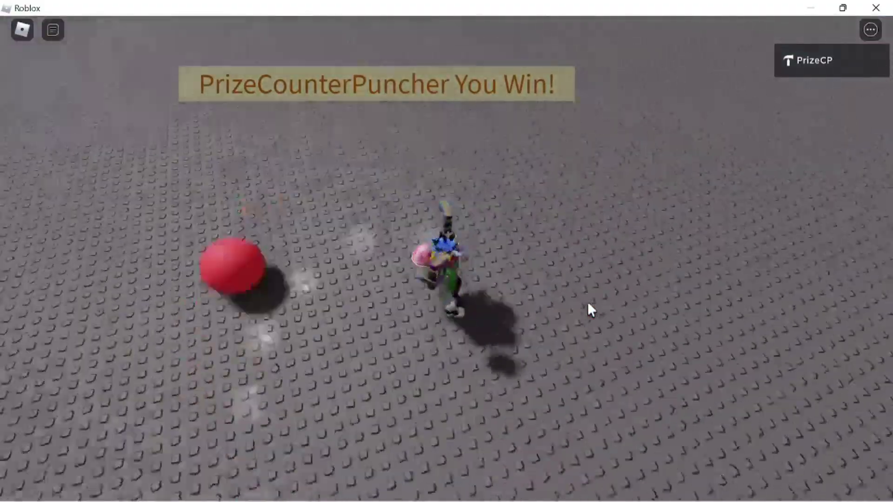
key("w")
key("w")
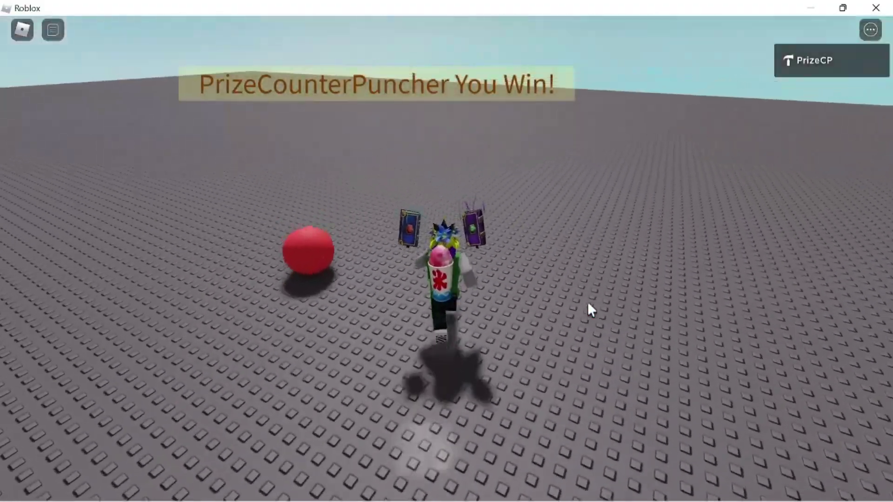
key("w")
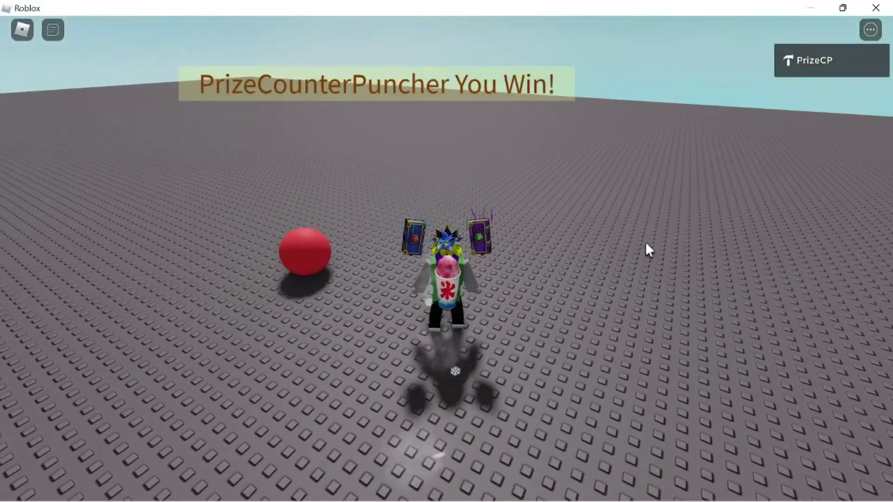
key("w")
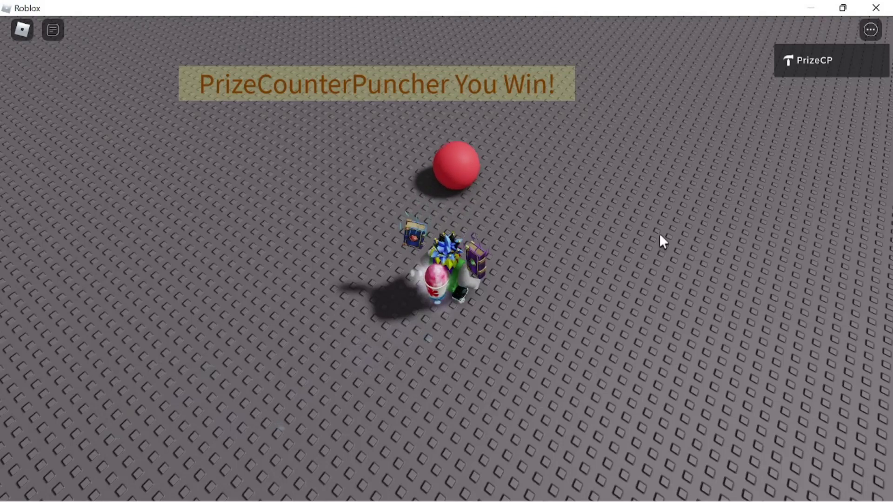
- Turn on shift lock, walk the avatar around the red ball with the camera locked, and turn shift lock off
key("shift")
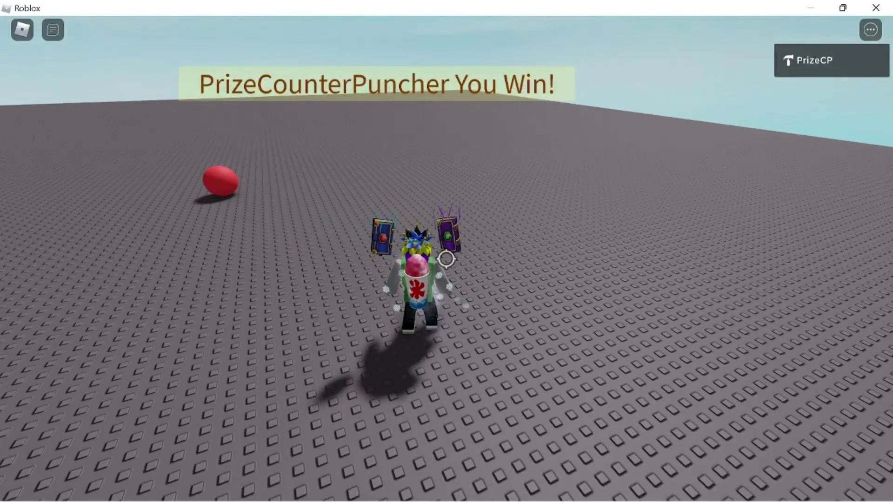
key("w")
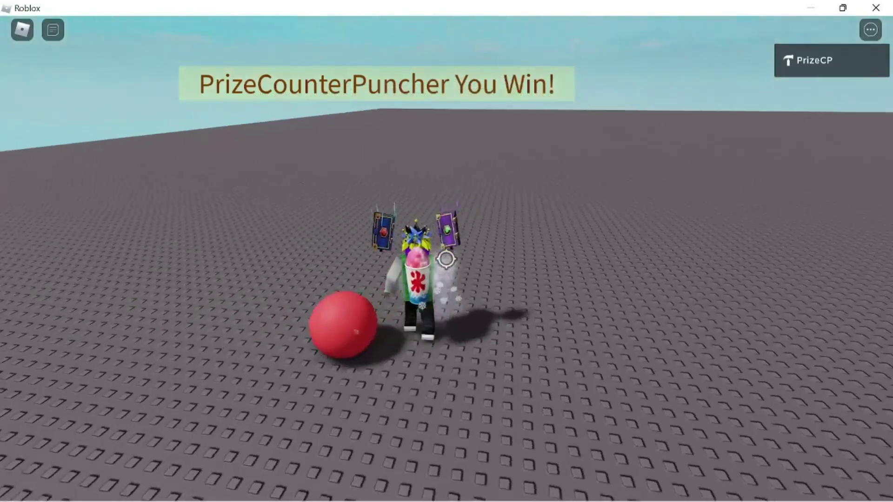
key("w")
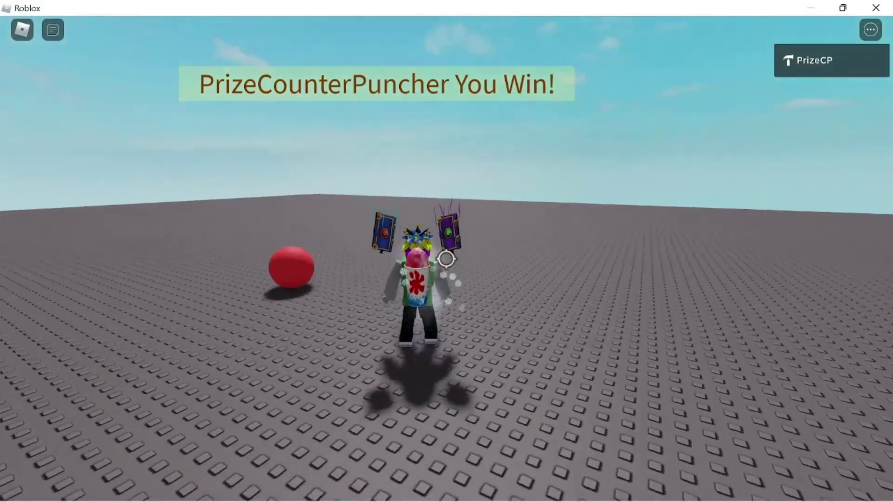
key("shift")
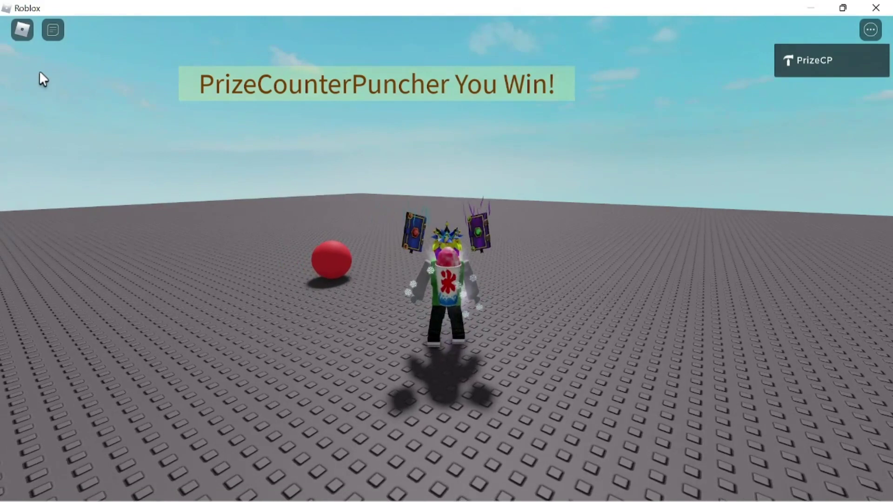
- Check the Shift Lock Switch option in the in-game settings, and toggle shift lock on and off back in the game
left_click(22, 34)
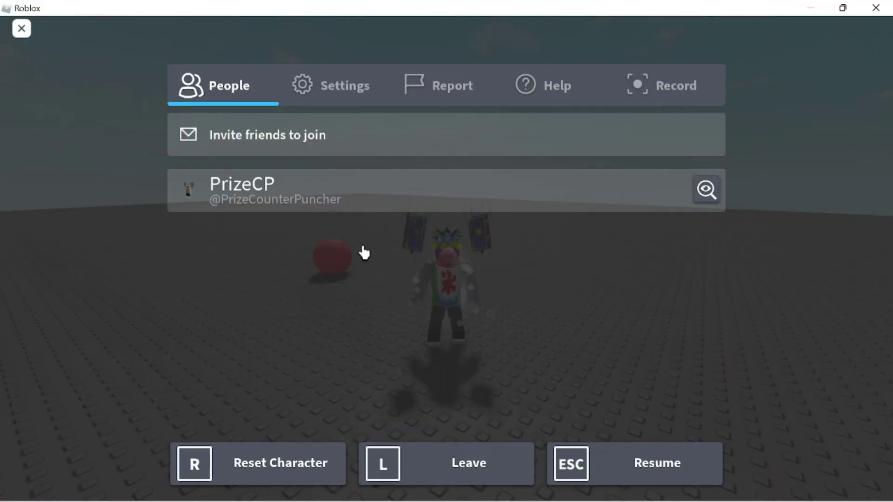
left_click(346, 88)
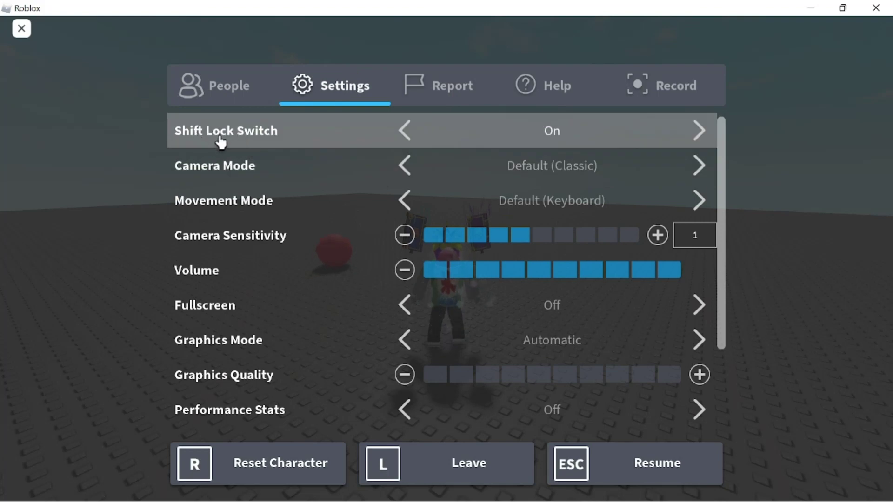
left_click(575, 134)
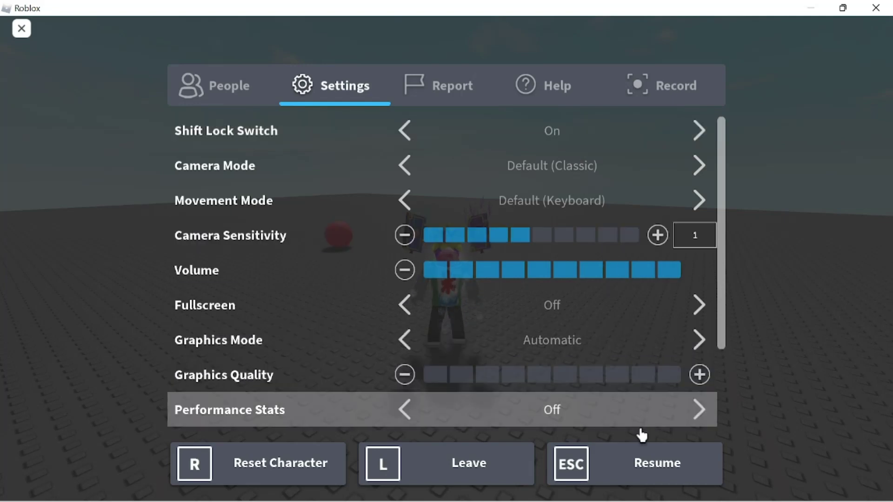
left_click(584, 462)
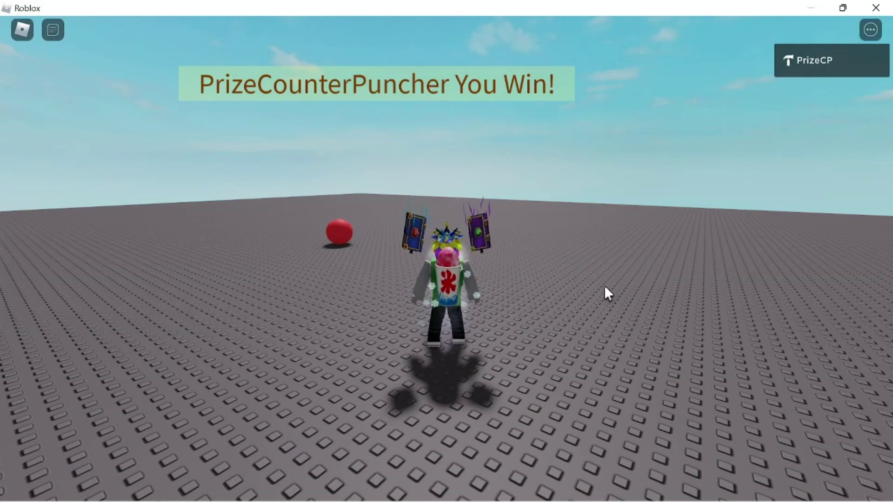
key("shift")
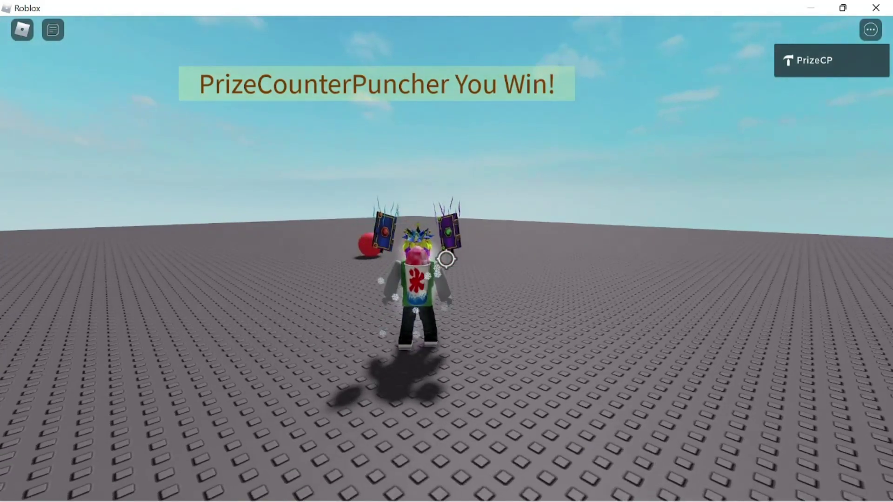
key("shift")
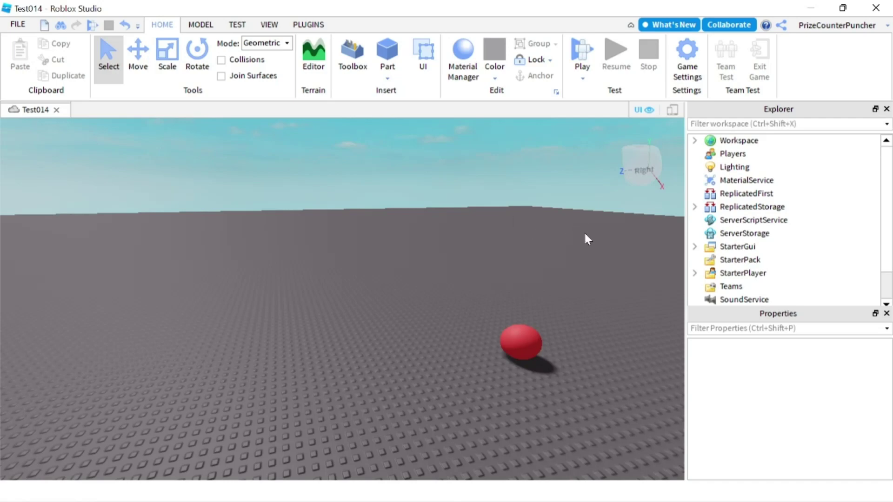
- In Roblox Studio, disable the EnableMouseLockOption property of StarterPlayer in the Test014 place
left_click(730, 274)
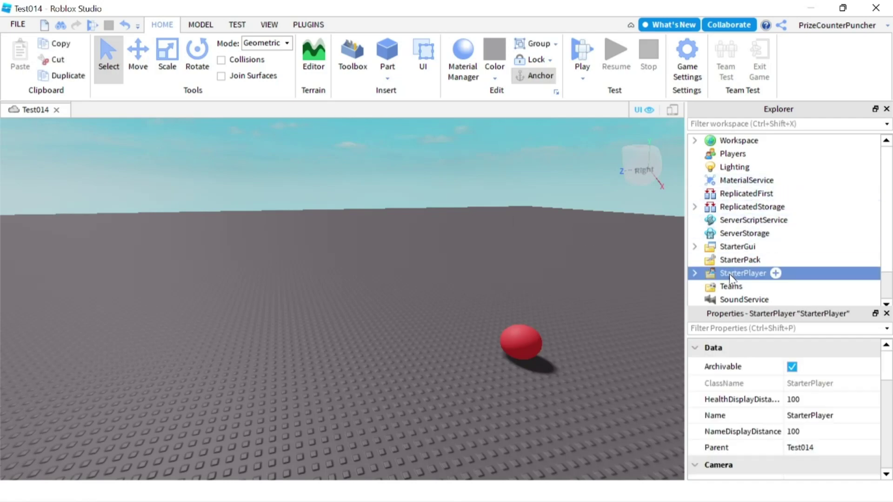
scroll(742, 409, "down", 10)
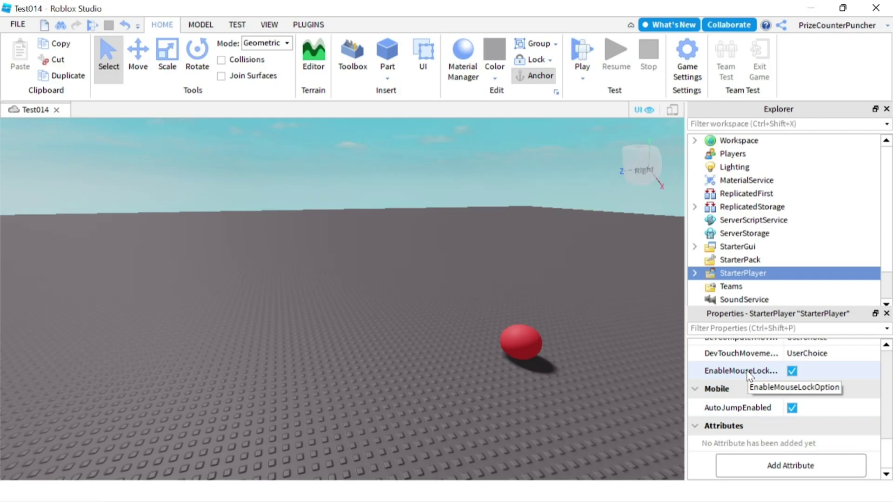
left_click(792, 371)
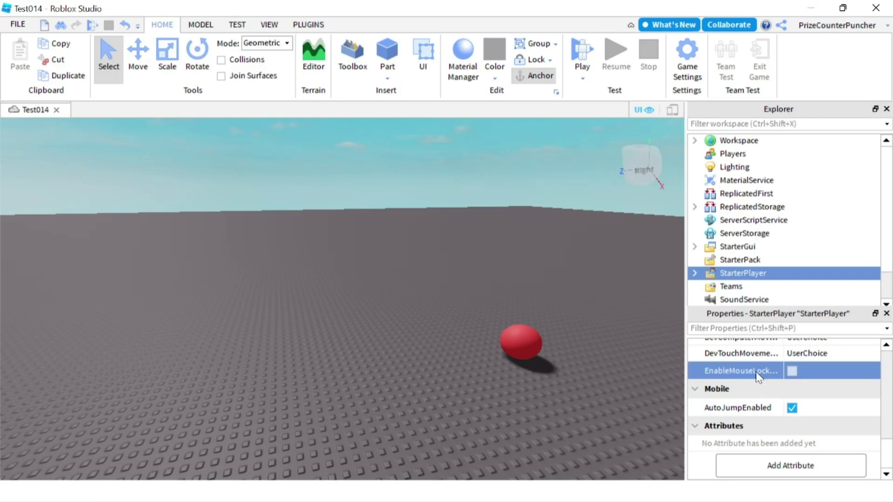
- Playtest the place and try to toggle shift lock, declining to turn on Sticky Keys
left_click(582, 54)
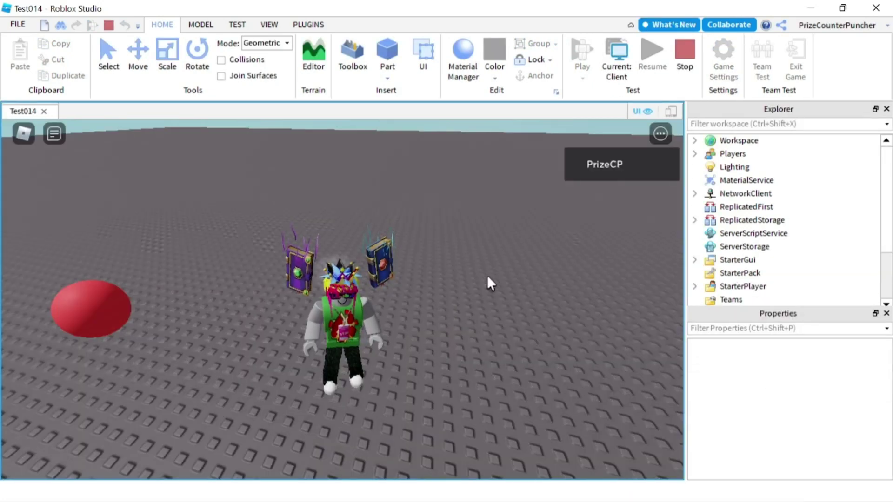
key("shift")
key("shift")
key("shift")
key("shift")
key("shift")
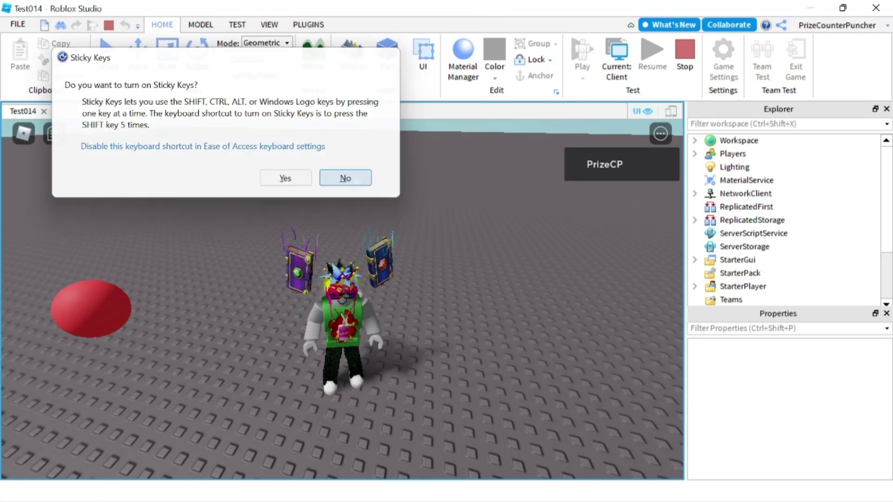
left_click(354, 178)
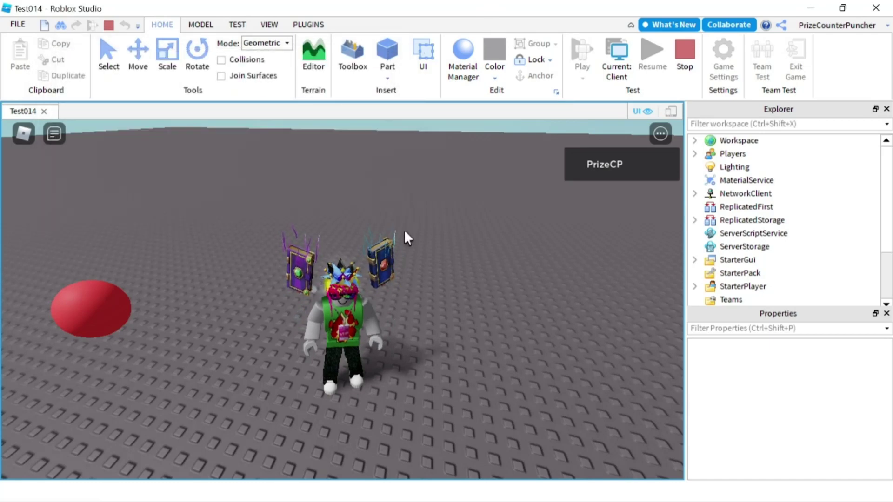
- Check the Shift Lock Switch option in the playtest's settings, and walk the avatar forward and back
left_click(25, 135)
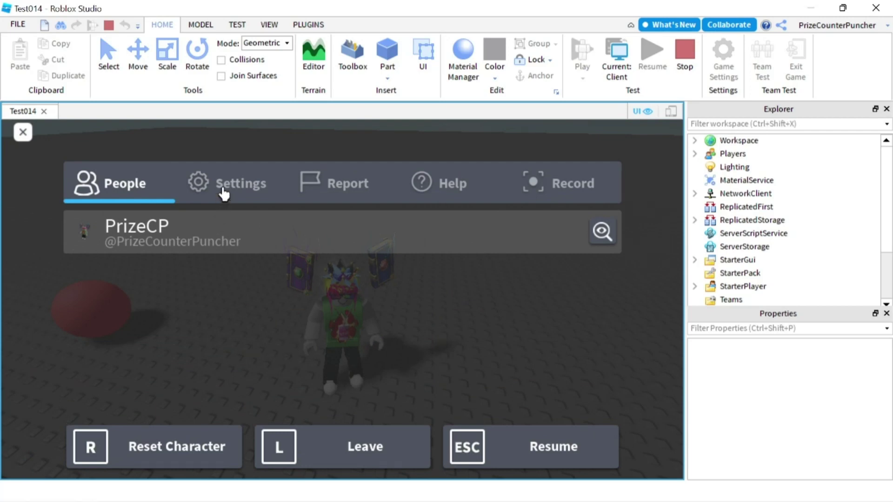
left_click(223, 193)
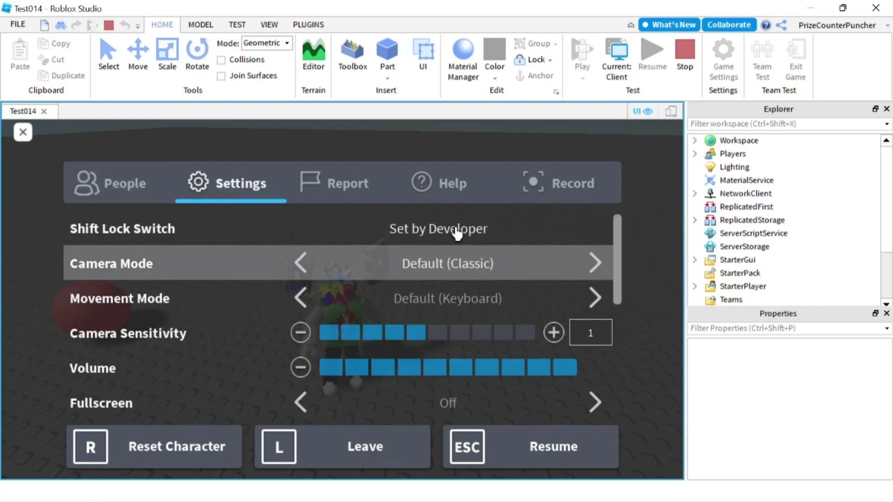
key("Escape")
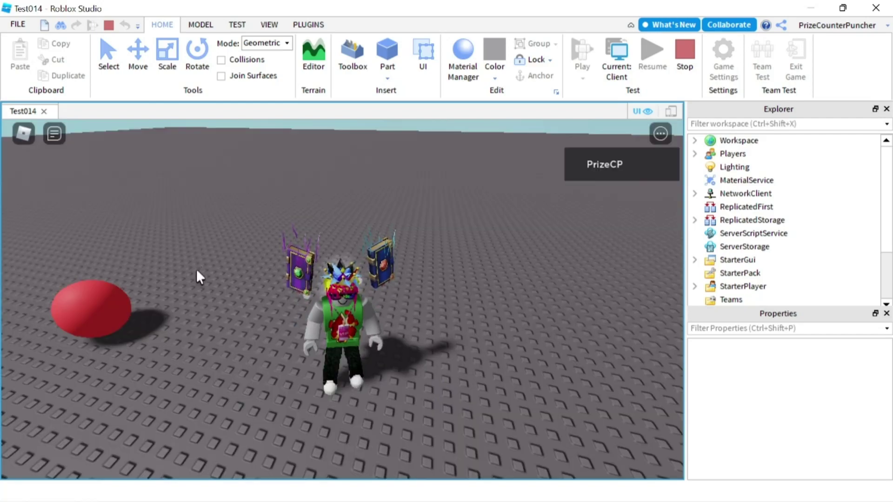
key("w")
key("s")
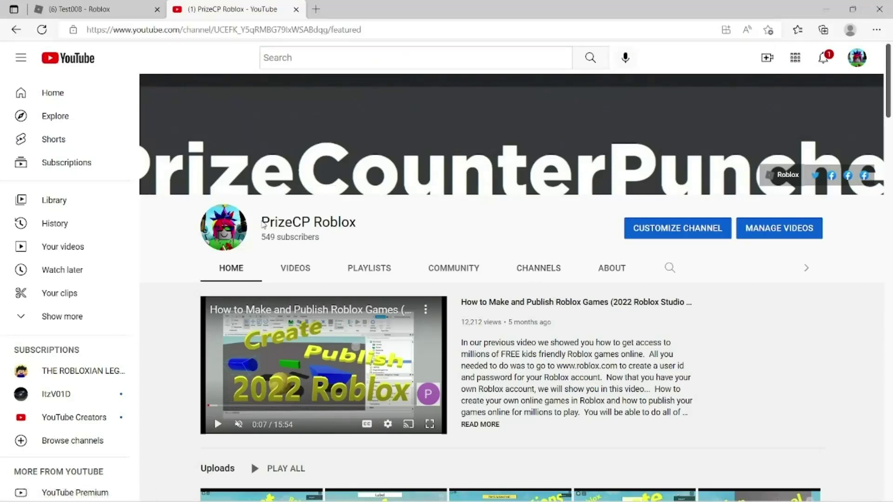
- Browse the created playlists of the PrizeCP Roblox channel on YouTube
left_click_drag(270, 223, 350, 219)
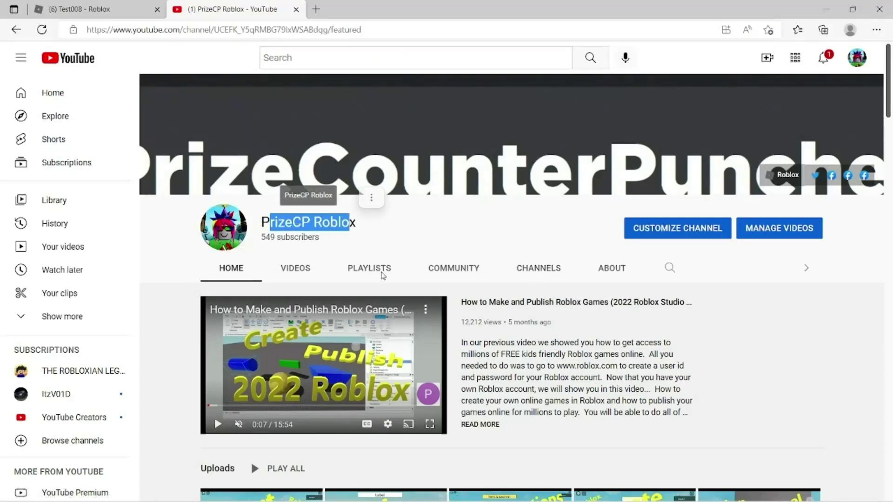
left_click(369, 268)
scroll(391, 235, "down", 1)
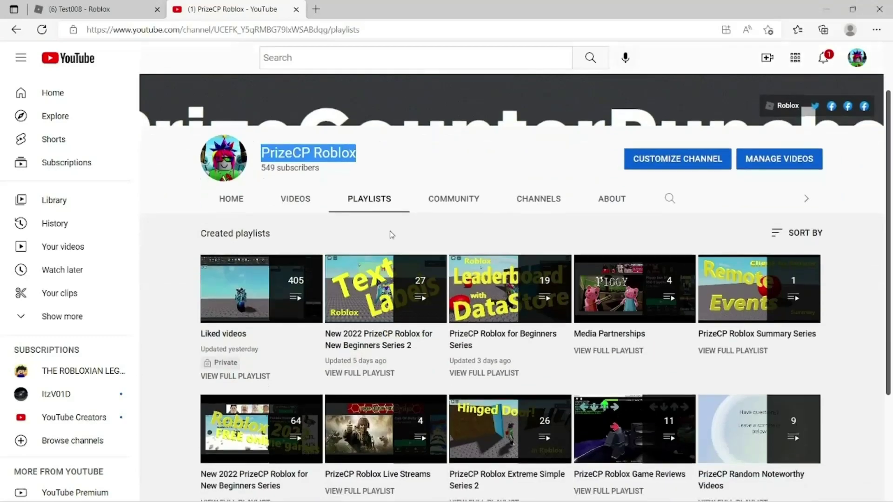
scroll(391, 235, "down", 1)
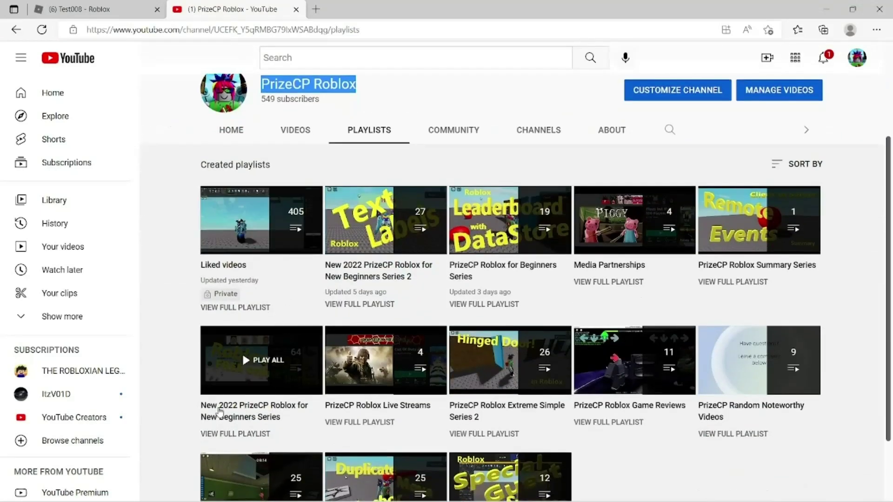